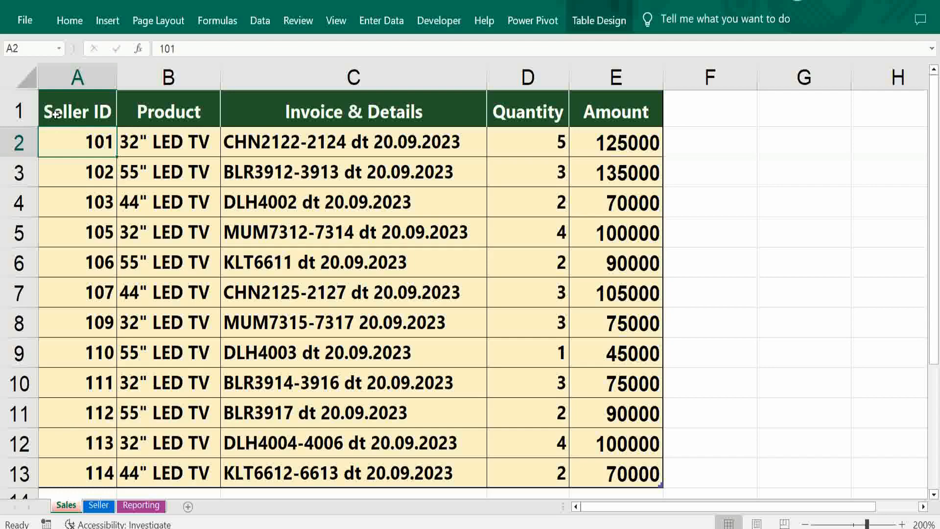
# - Look through the Seller and Reporting sheets and return to the Sales sheet
pyautogui.click(98, 504)
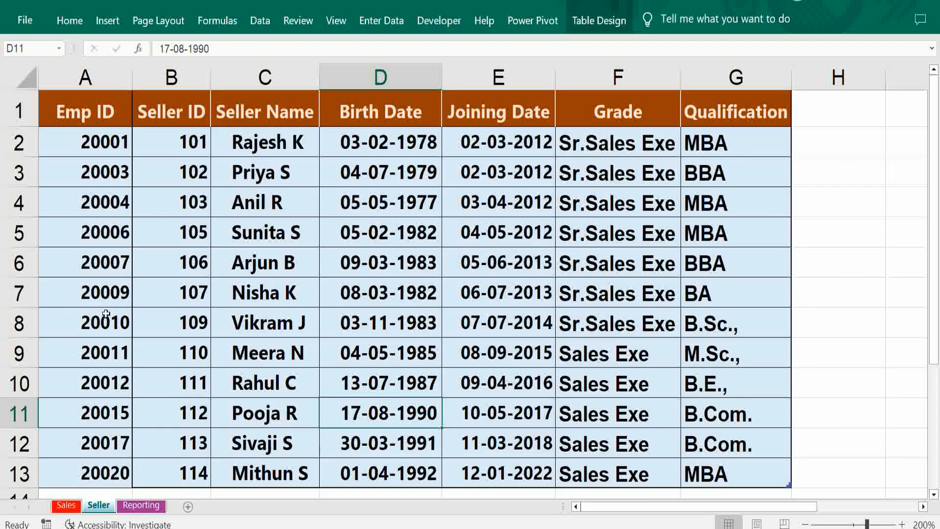
pyautogui.click(140, 506)
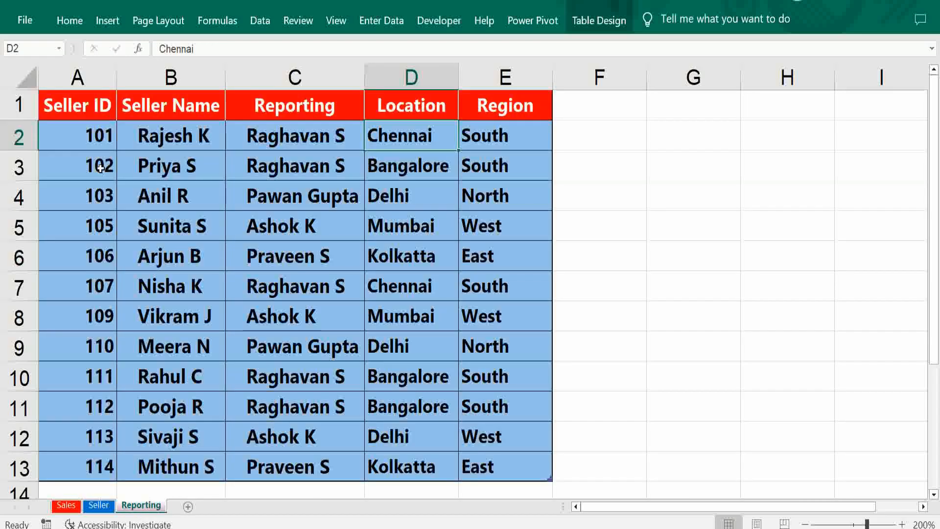
pyautogui.click(68, 506)
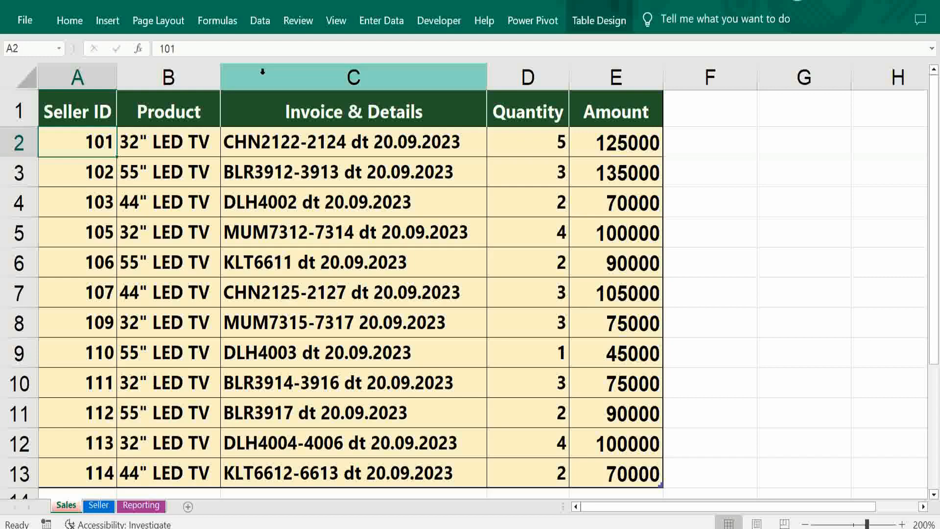
# - Bring the Sales sheet's table into the Power Query Editor and name the query Sales
pyautogui.click(261, 22)
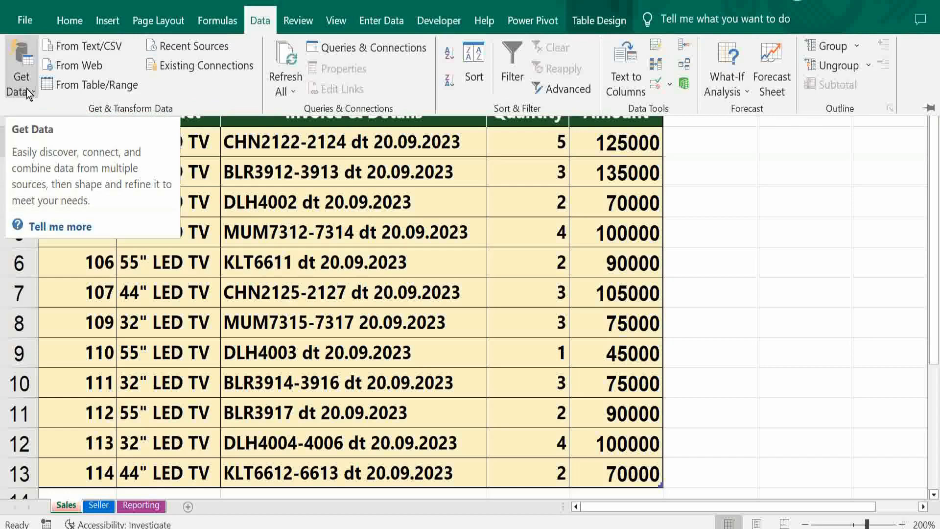
pyautogui.click(71, 84)
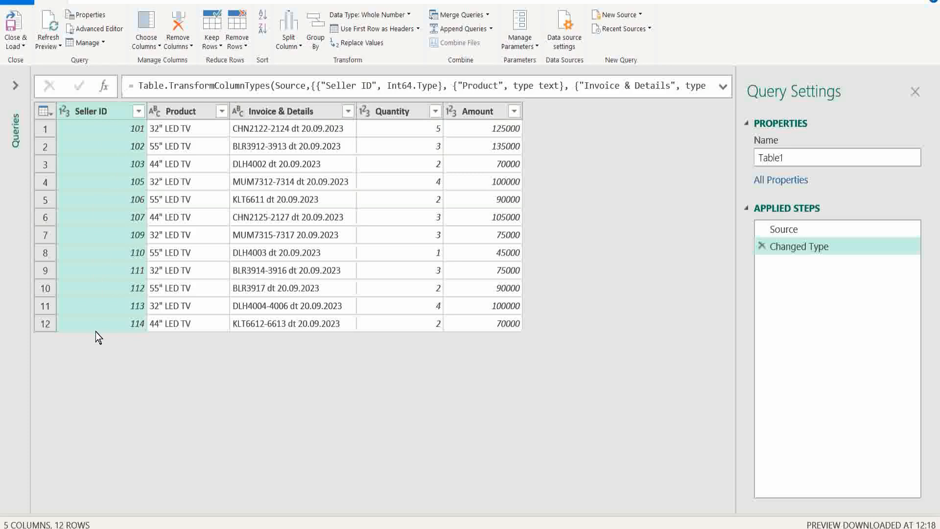
pyautogui.click(792, 157)
pyautogui.press('BackSpace')
pyautogui.press('BackSpace')
pyautogui.press('BackSpace')
pyautogui.press('BackSpace')
pyautogui.press('BackSpace')
pyautogui.press('BackSpace')
pyautogui.write('Sales')
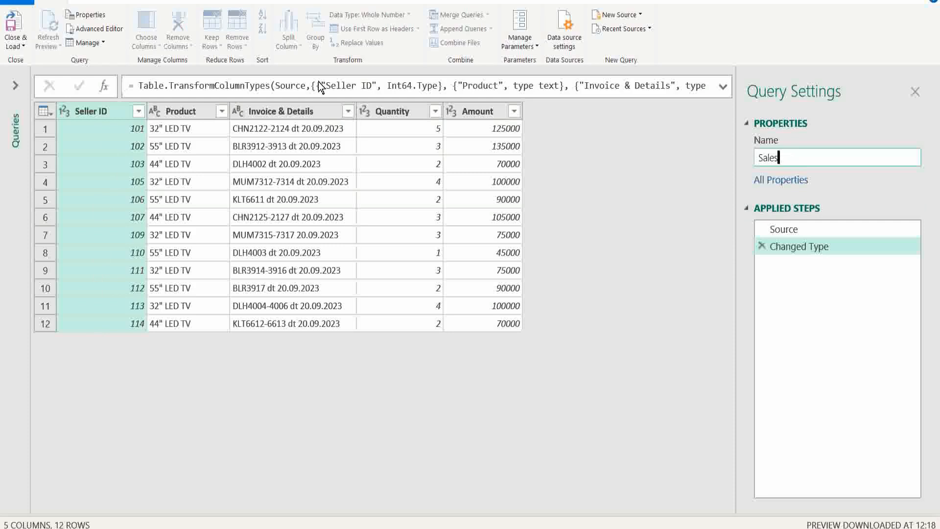
# - Close the query editor and load the Sales query as a connection only
pyautogui.click(14, 45)
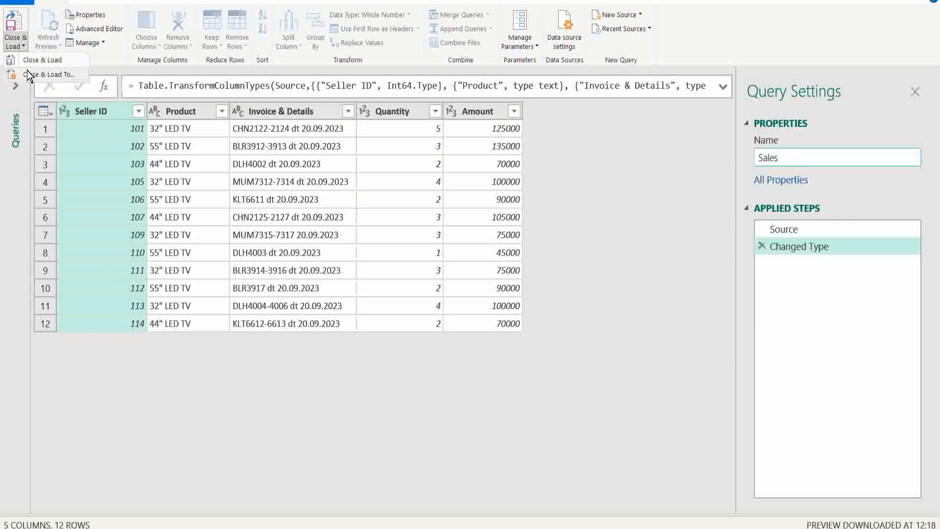
pyautogui.click(28, 75)
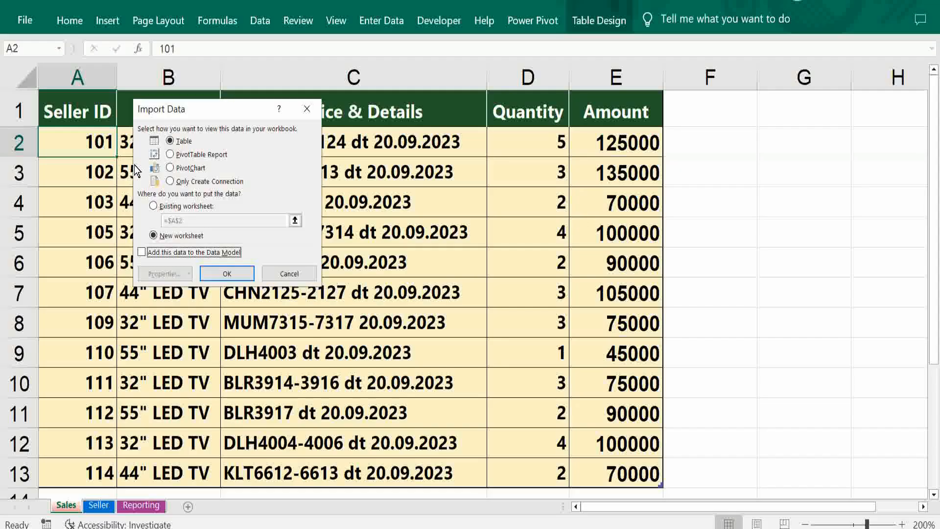
pyautogui.click(170, 182)
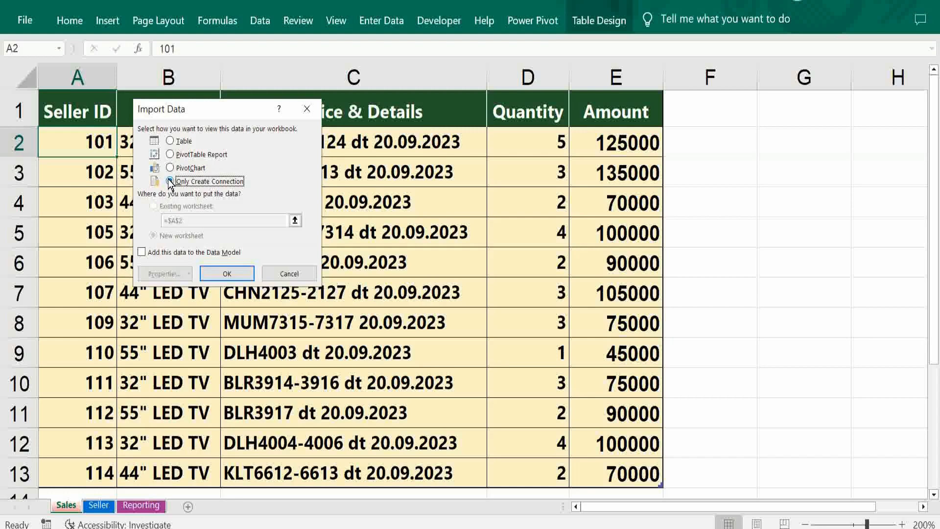
pyautogui.click(227, 273)
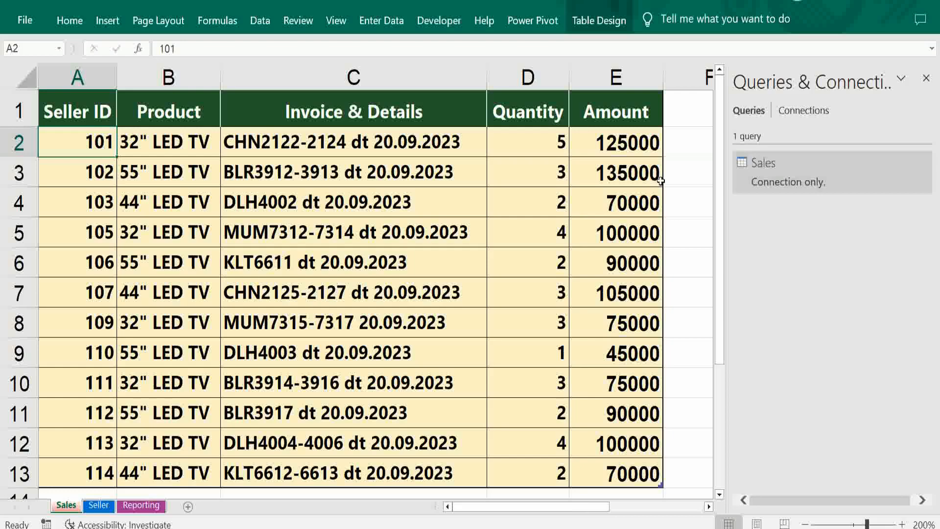
# - Bring the Seller sheet's table into Power Query and load it as a connection only
pyautogui.click(99, 506)
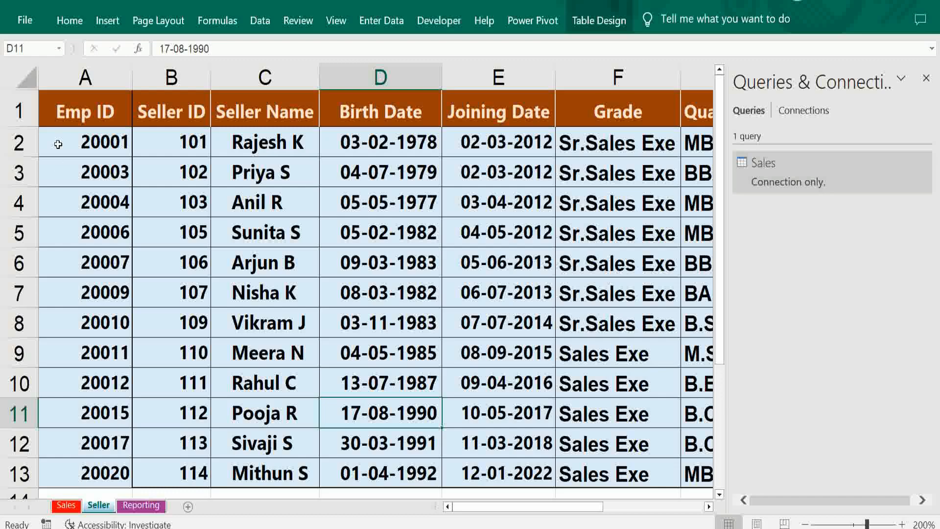
pyautogui.click(263, 21)
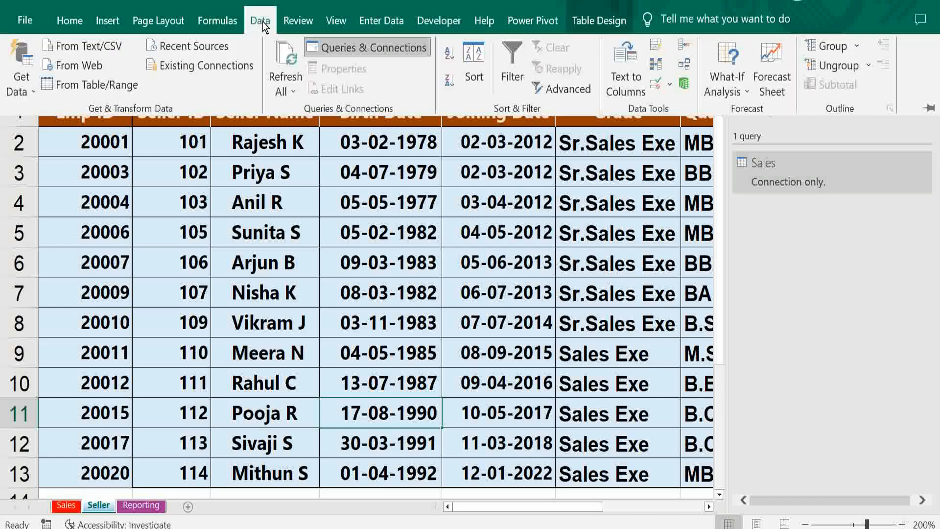
pyautogui.click(93, 85)
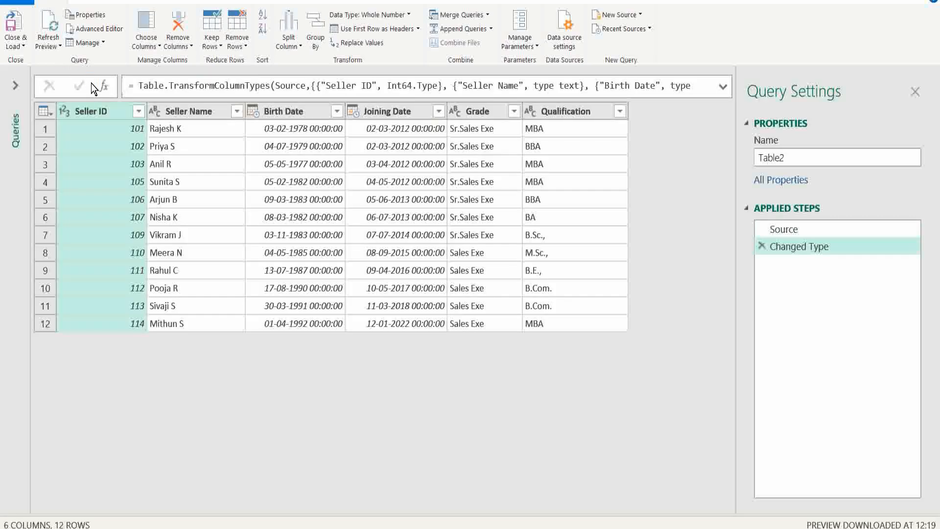
pyautogui.click(15, 24)
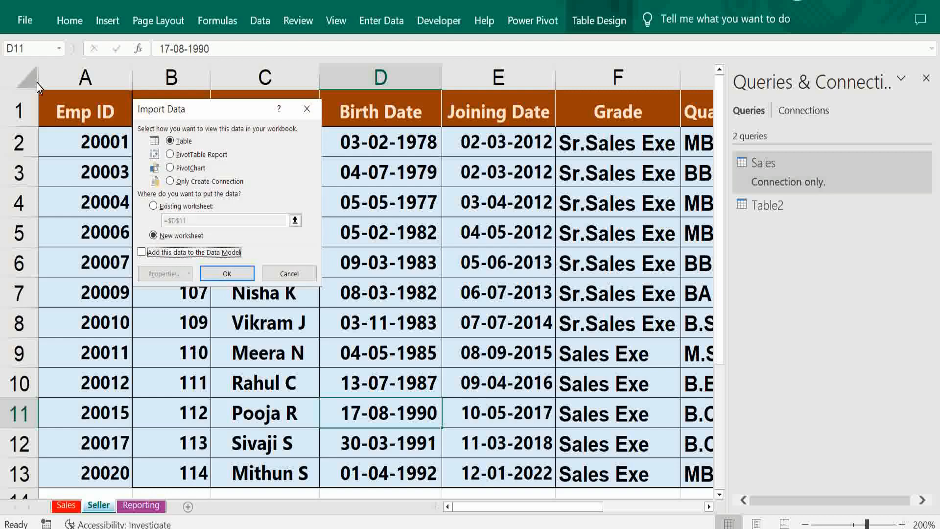
pyautogui.click(169, 181)
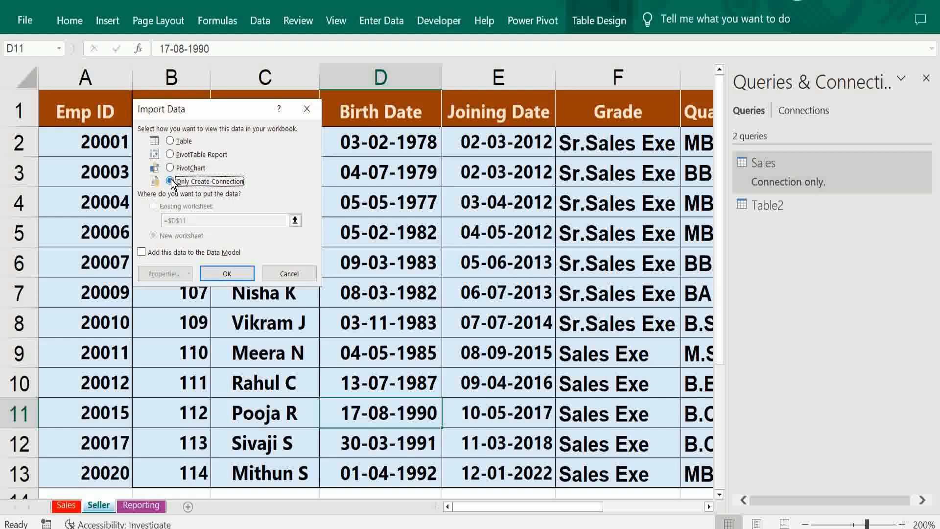
pyautogui.click(228, 274)
# - Rename the query made from the Seller sheet's table as HR
pyautogui.rightClick(772, 206)
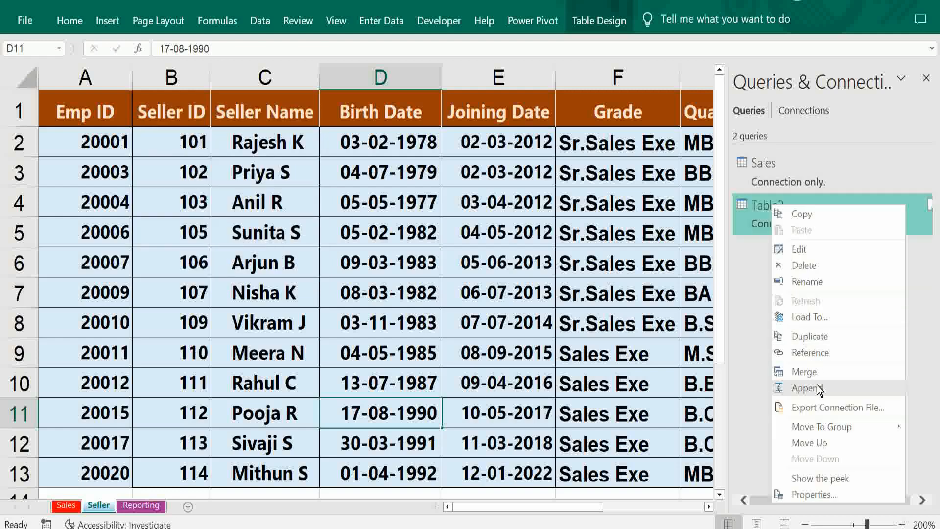
pyautogui.click(808, 281)
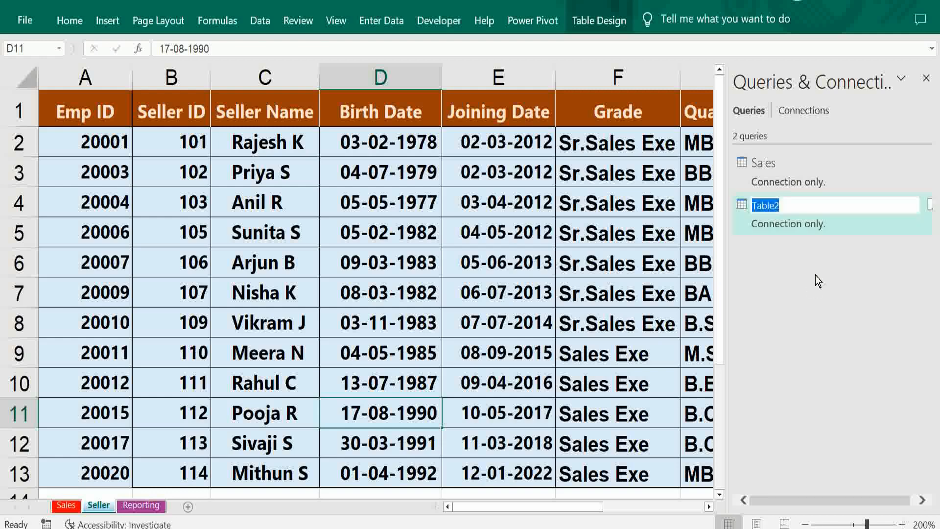
pyautogui.press('BackSpace')
pyautogui.write('HR')
# - Bring the Reporting sheet's table into Power Query and load it as a connection only
pyautogui.click(138, 506)
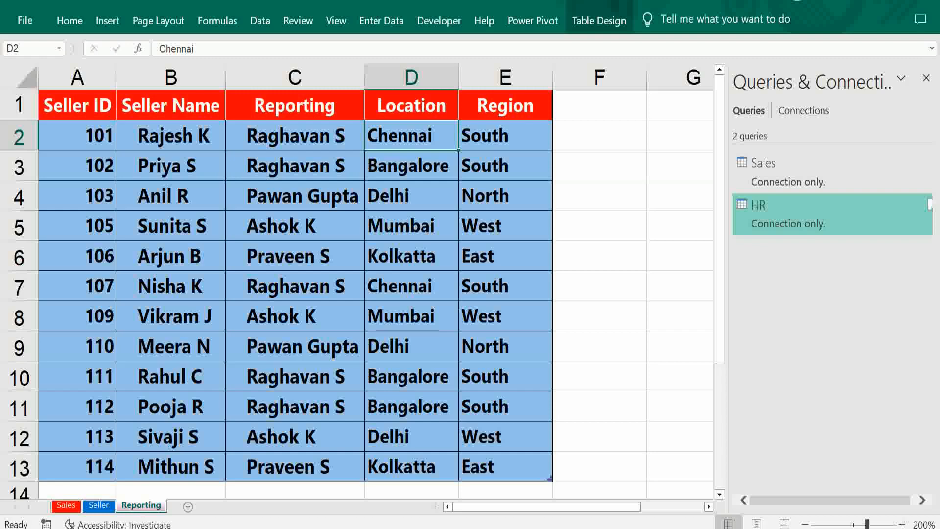
pyautogui.click(258, 23)
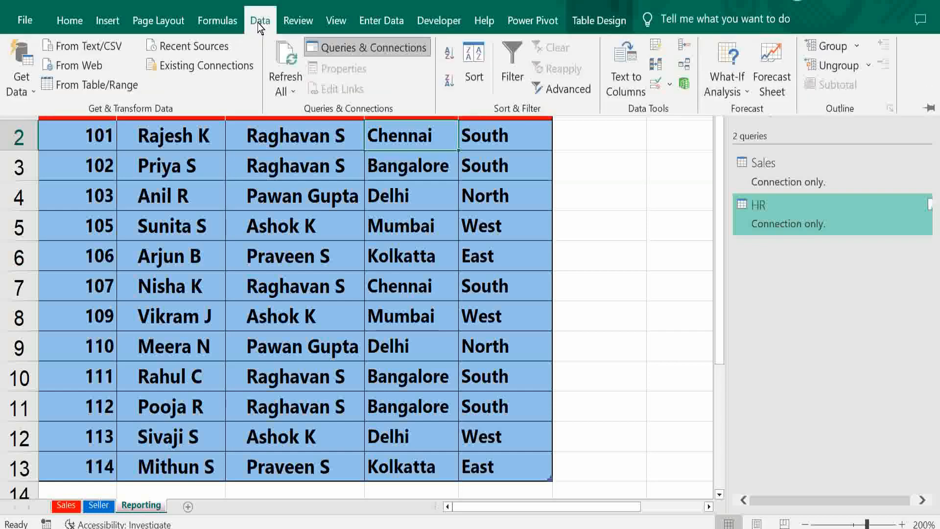
pyautogui.click(84, 83)
pyautogui.click(16, 43)
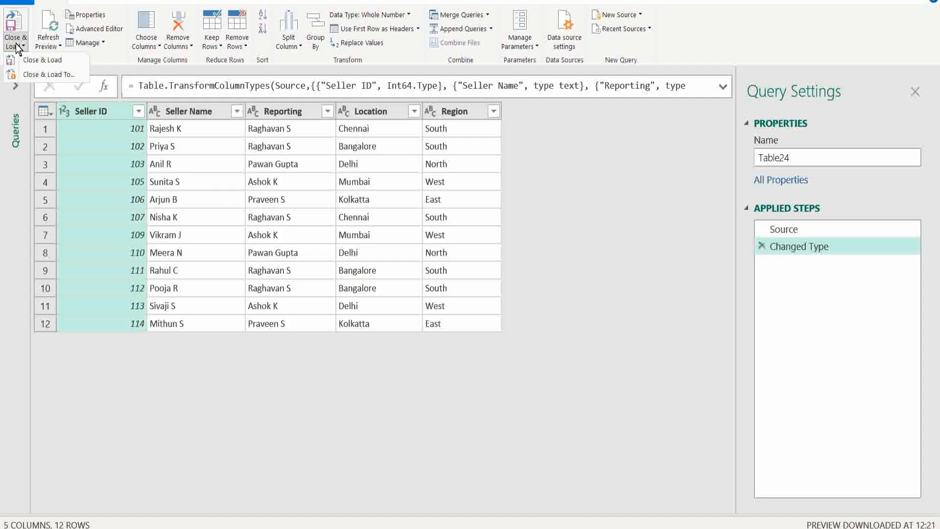
pyautogui.click(30, 71)
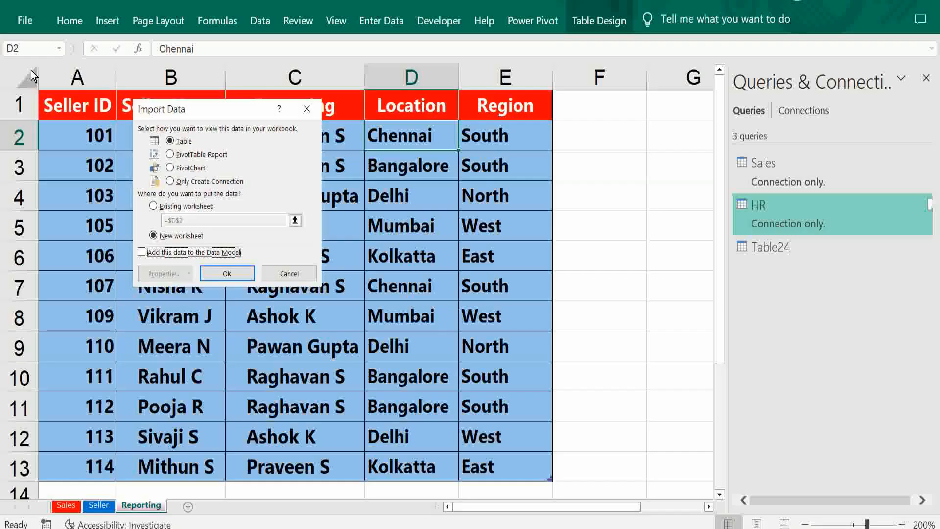
pyautogui.click(171, 181)
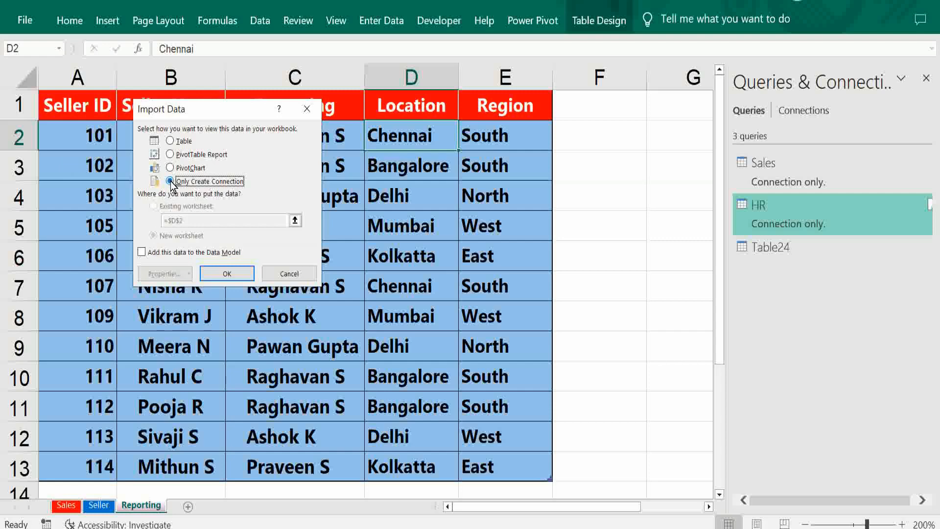
pyautogui.click(231, 270)
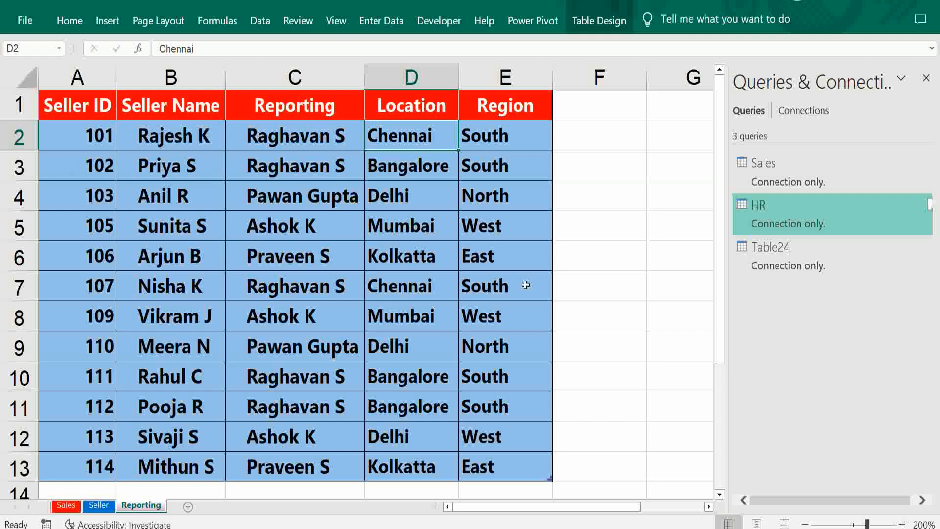
# - Rename the query made from the Reporting sheet's table as Reporting
pyautogui.moveTo(768, 253)
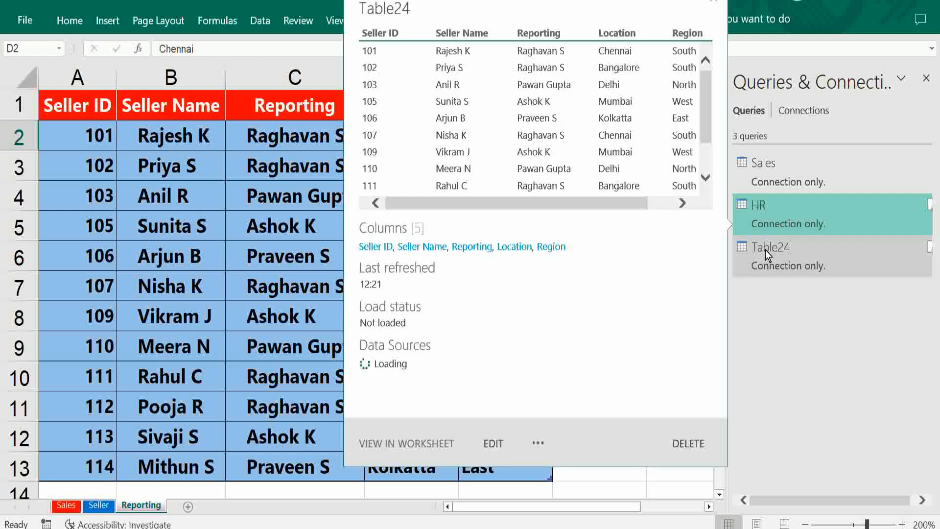
pyautogui.rightClick(766, 250)
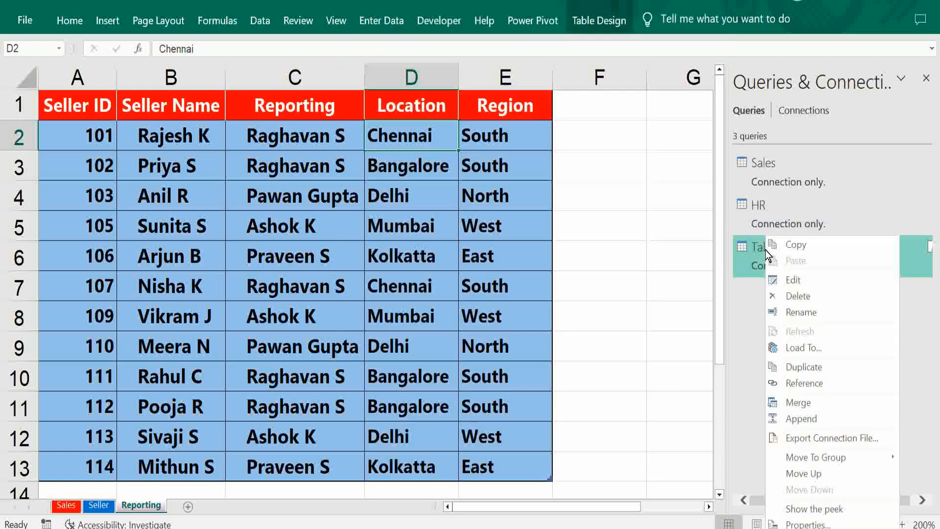
pyautogui.click(788, 310)
pyautogui.write('Reporting')
pyautogui.press('Return')
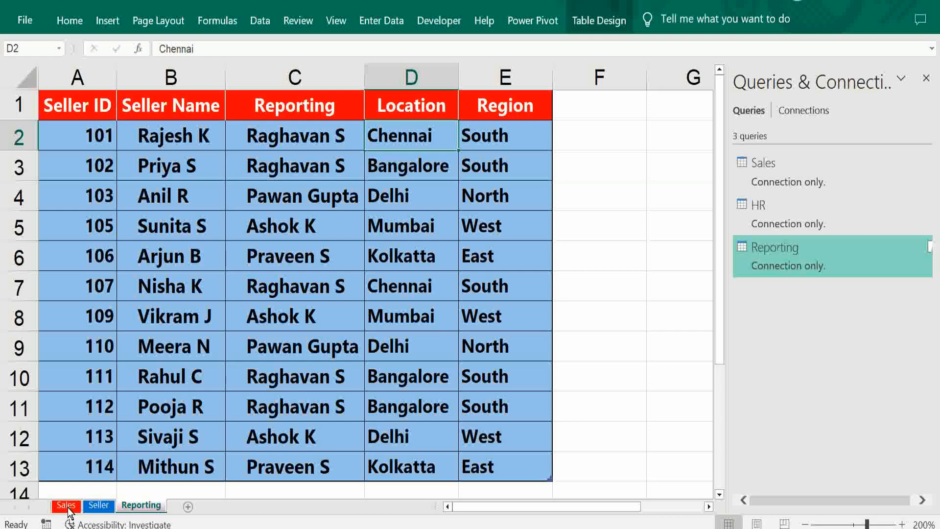
# - From the Sales sheet, start a query merge with Sales as the first table and HR as the second
pyautogui.click(68, 505)
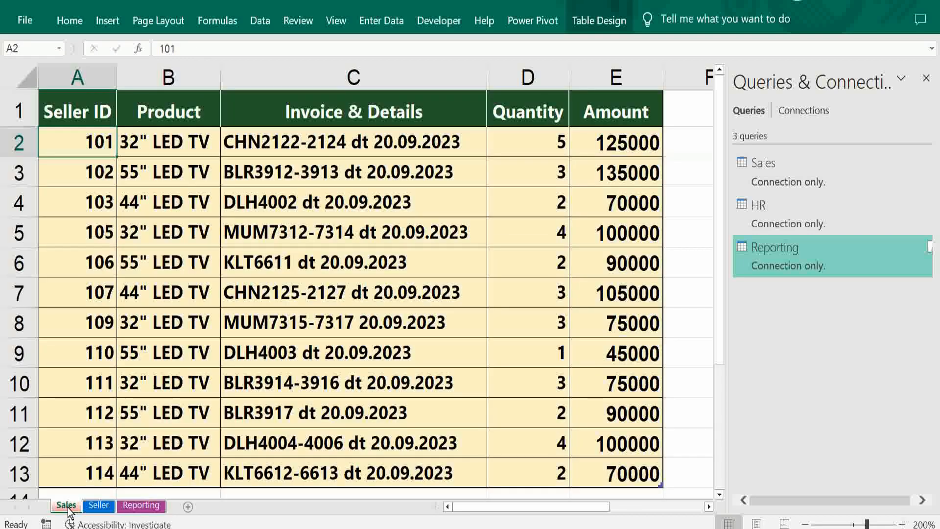
pyautogui.click(260, 21)
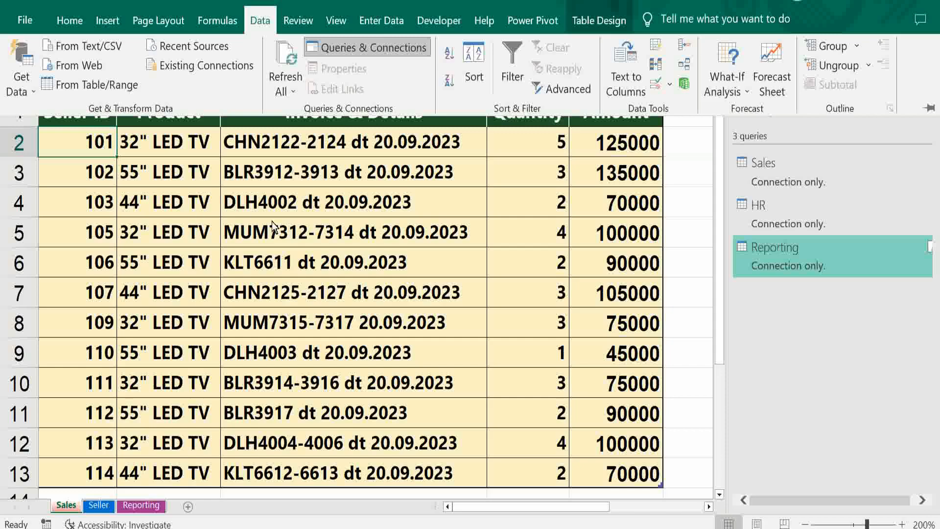
pyautogui.click(22, 81)
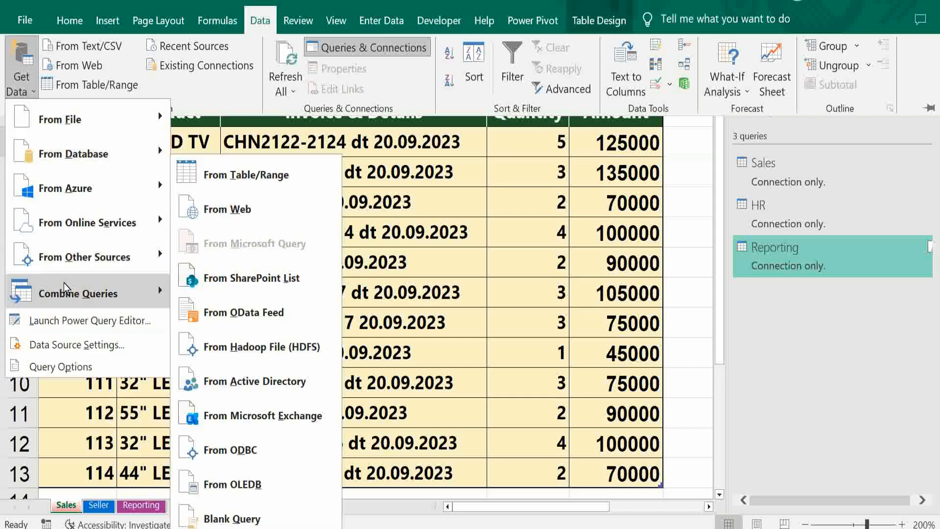
pyautogui.moveTo(66, 297)
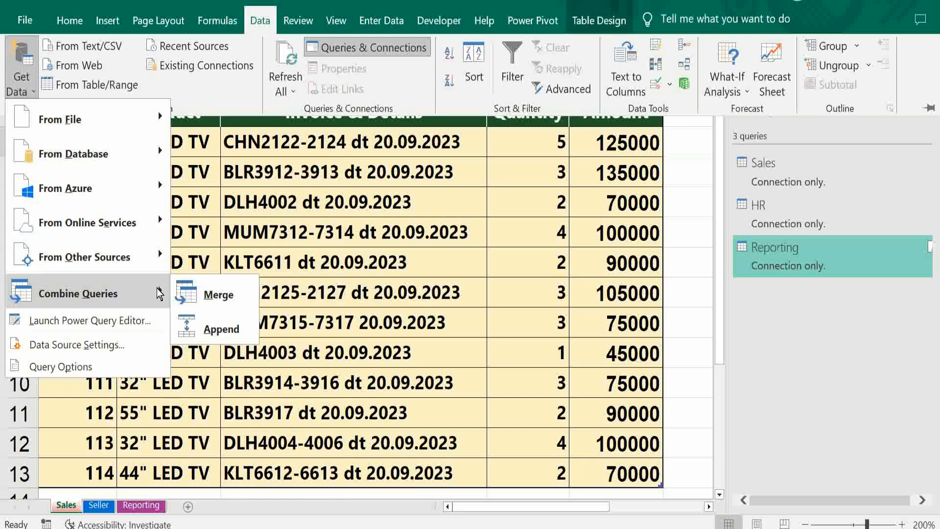
pyautogui.click(210, 297)
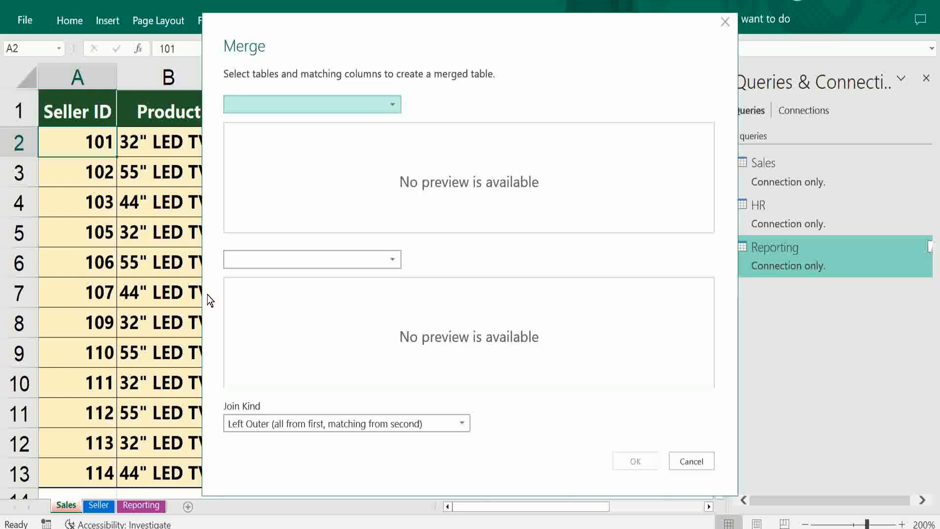
pyautogui.click(393, 105)
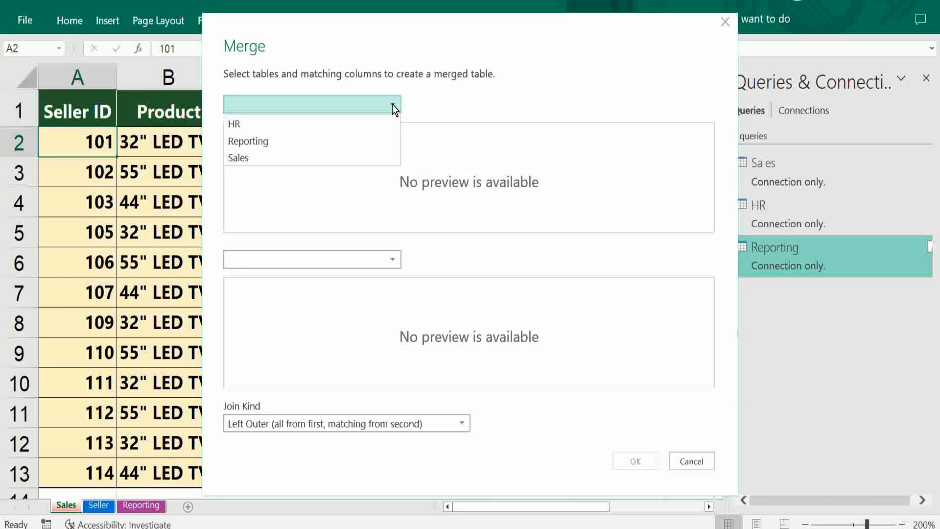
pyautogui.click(341, 157)
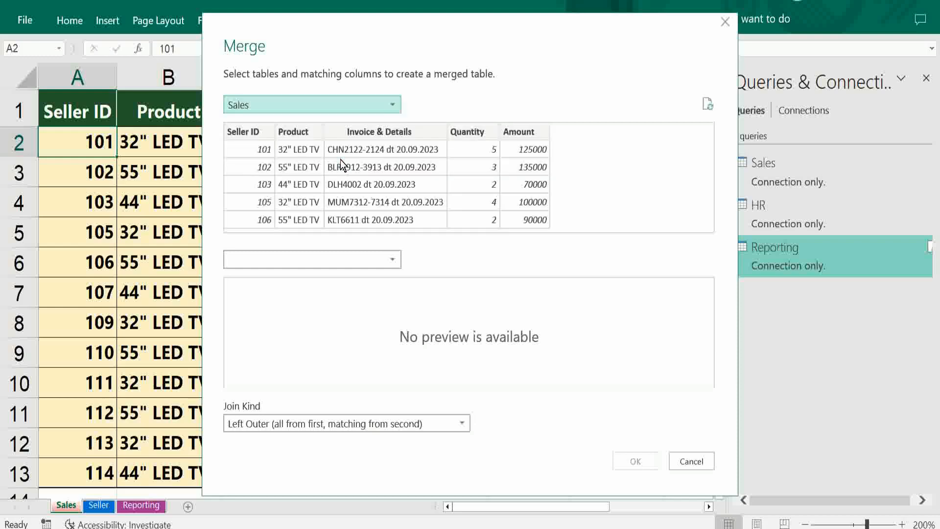
pyautogui.click(393, 258)
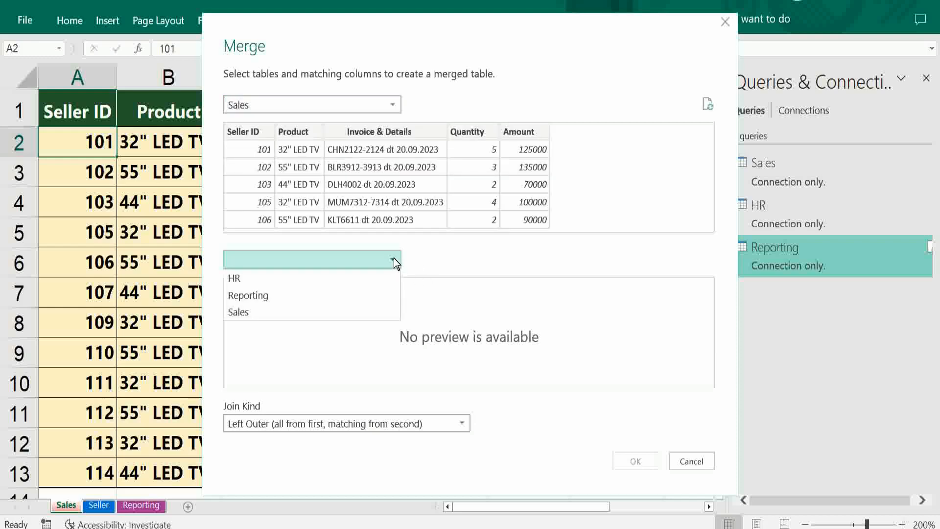
pyautogui.click(371, 279)
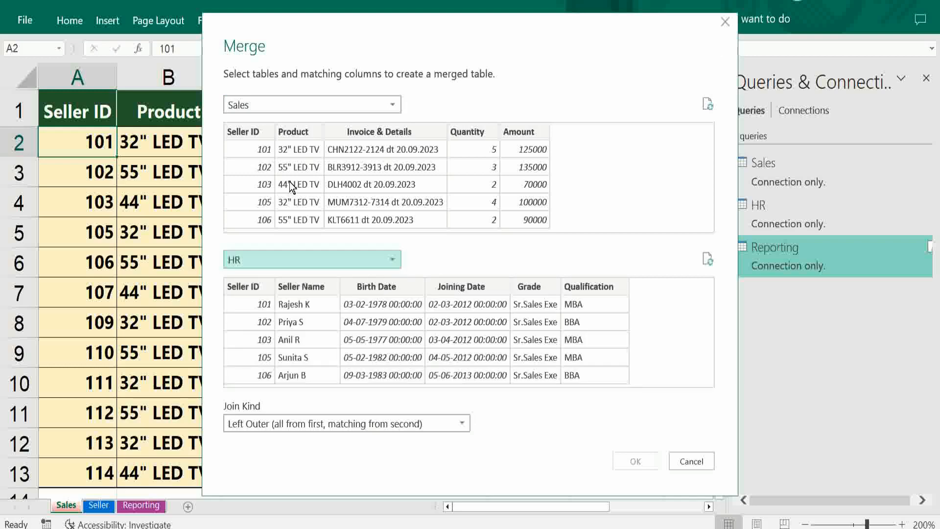
# - Match Sales and HR on their Seller ID columns and create the merge with a Left Outer join
pyautogui.click(252, 131)
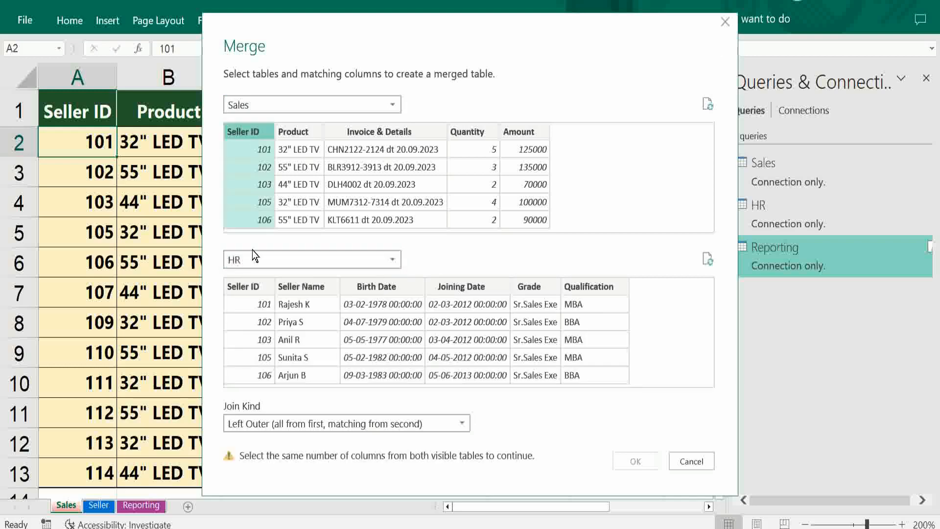
pyautogui.click(252, 284)
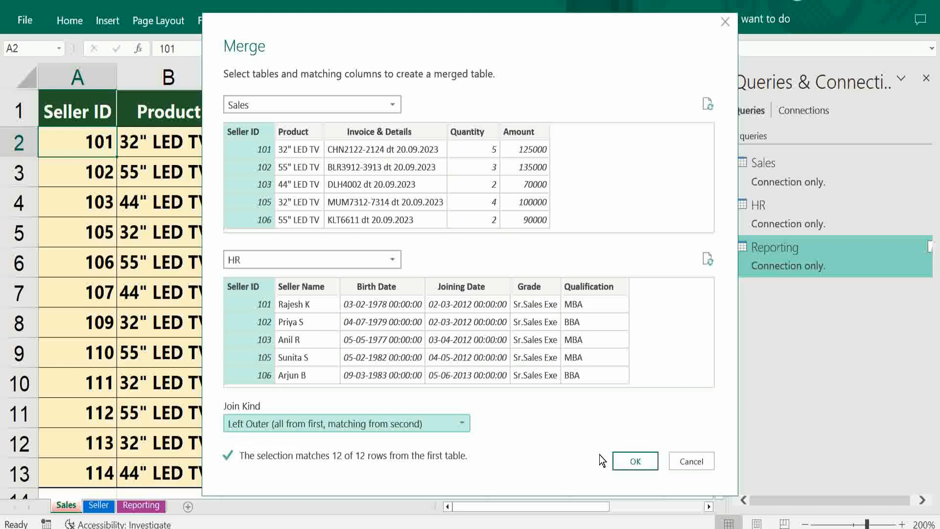
pyautogui.click(635, 461)
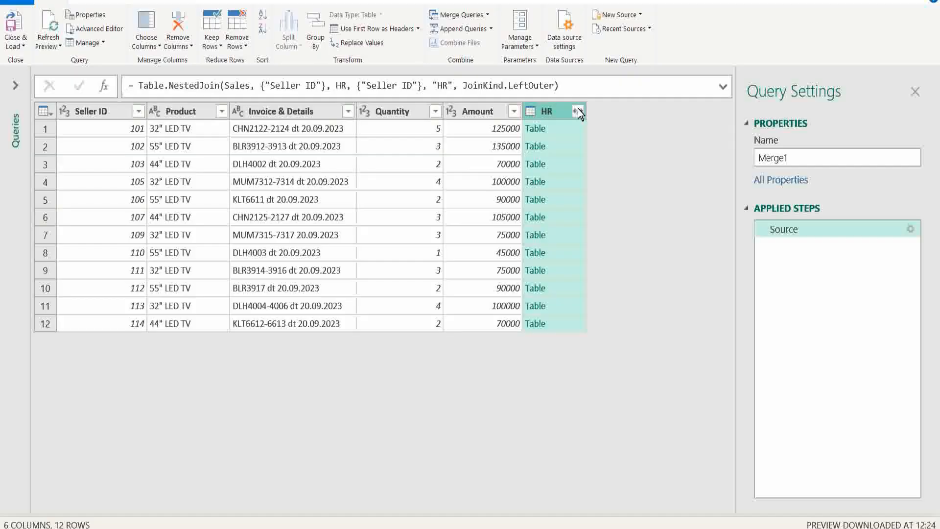
# - Expand the HR column to only Seller Name, keeping the column-name prefix, and move it directly after Seller ID
pyautogui.click(578, 111)
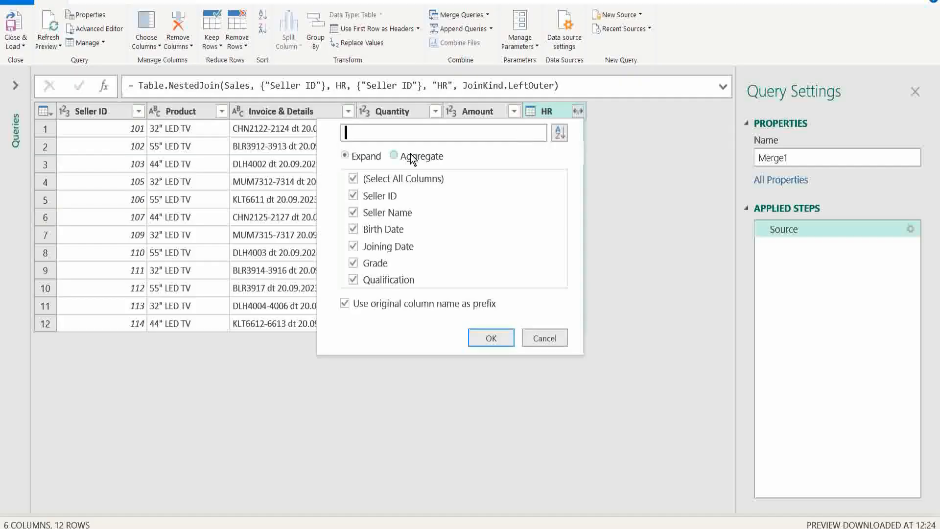
pyautogui.click(353, 179)
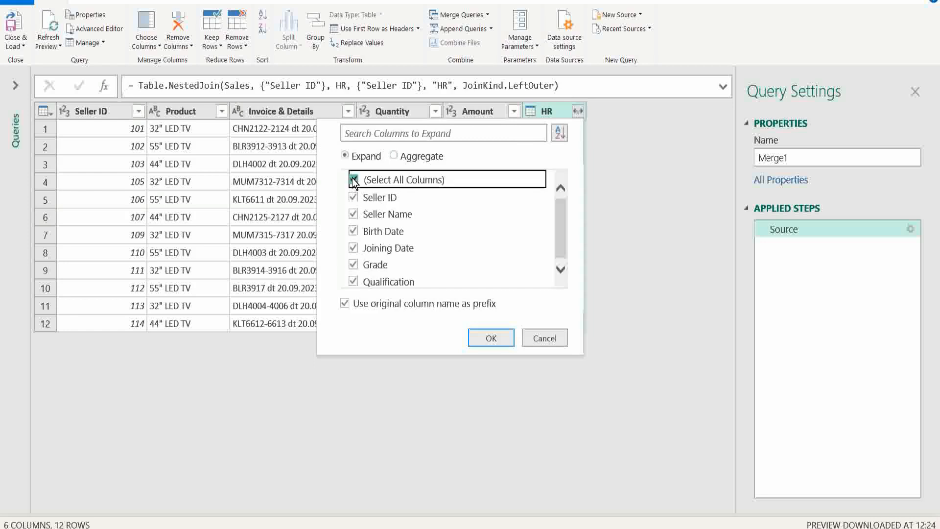
pyautogui.click(354, 213)
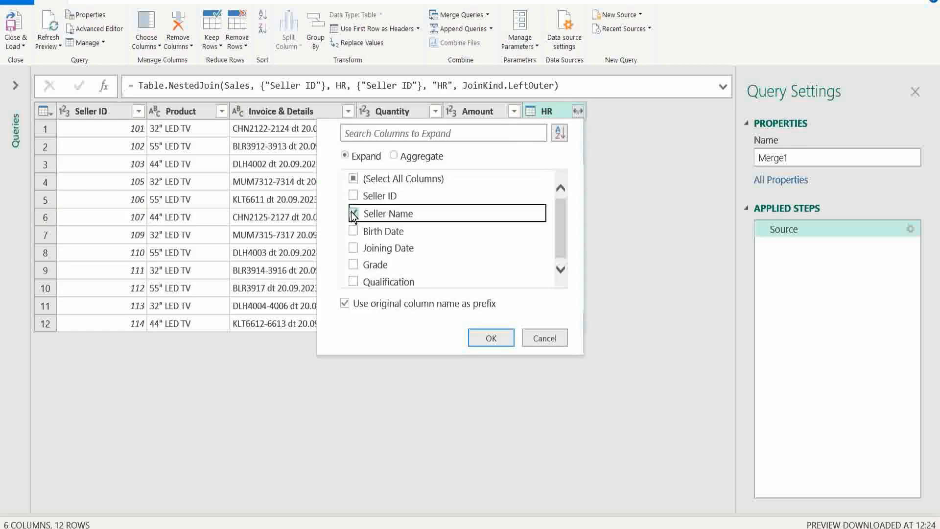
pyautogui.click(565, 270)
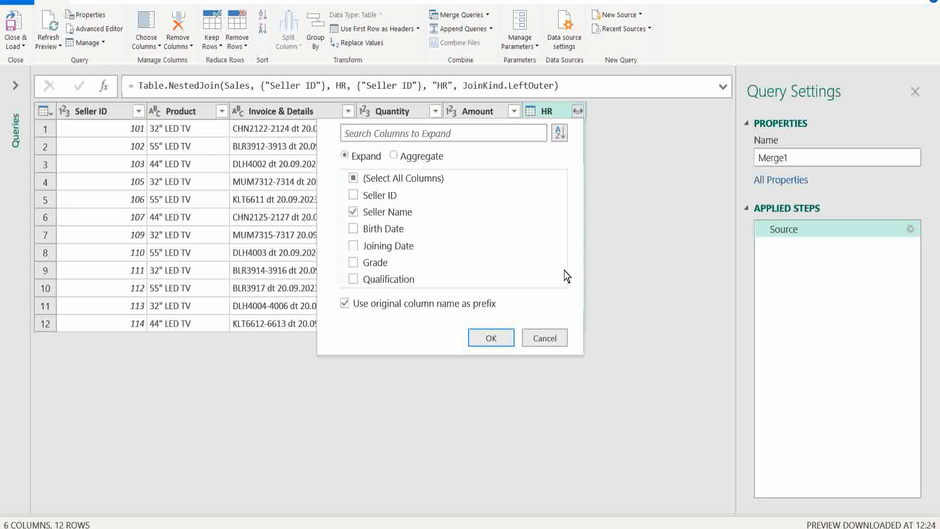
pyautogui.press('Return')
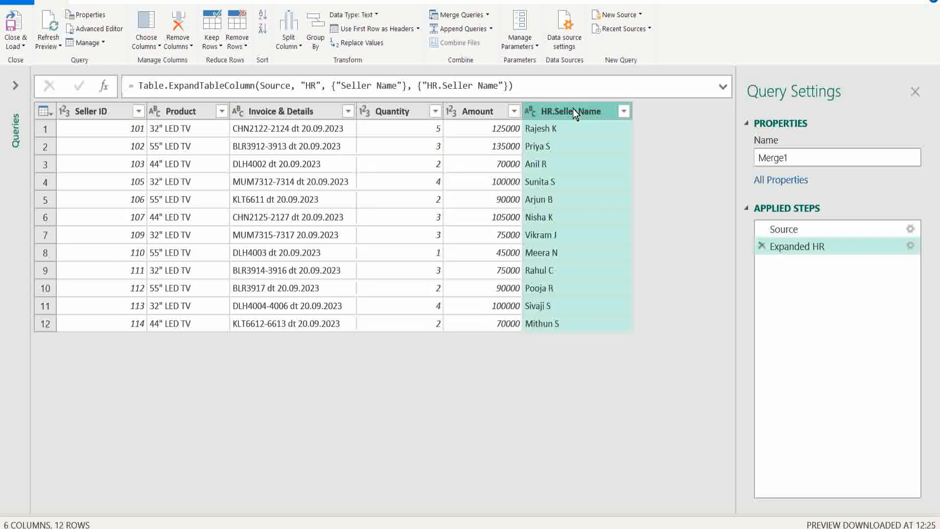
pyautogui.moveTo(573, 109); pyautogui.dragTo(169, 121)
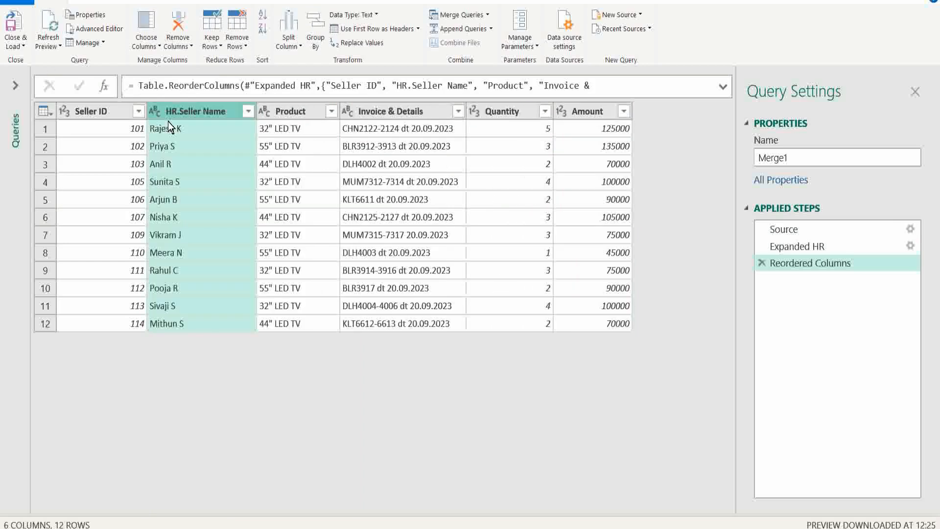
# - Rename the merged query as Seller and HR and load it as a connection only
pyautogui.doubleClick(817, 157)
pyautogui.write('Seller a')
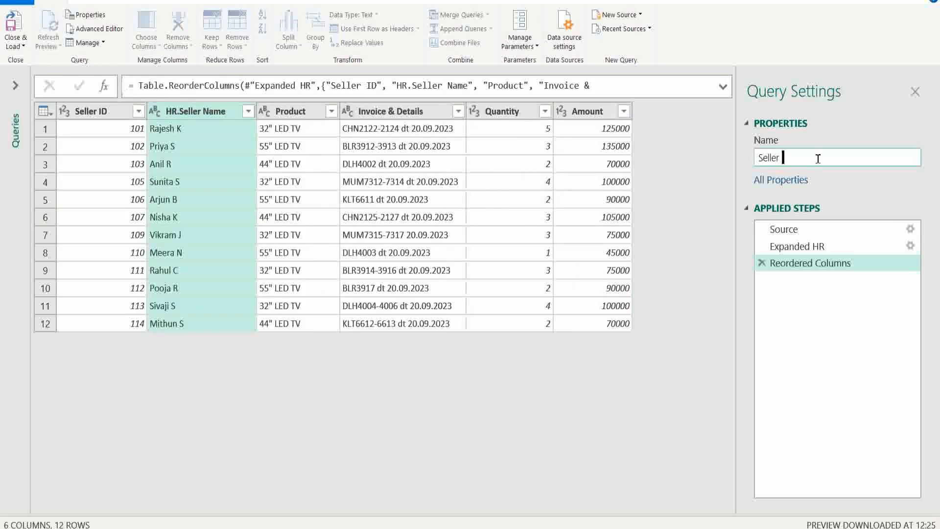
pyautogui.write('nd HR')
pyautogui.click(18, 45)
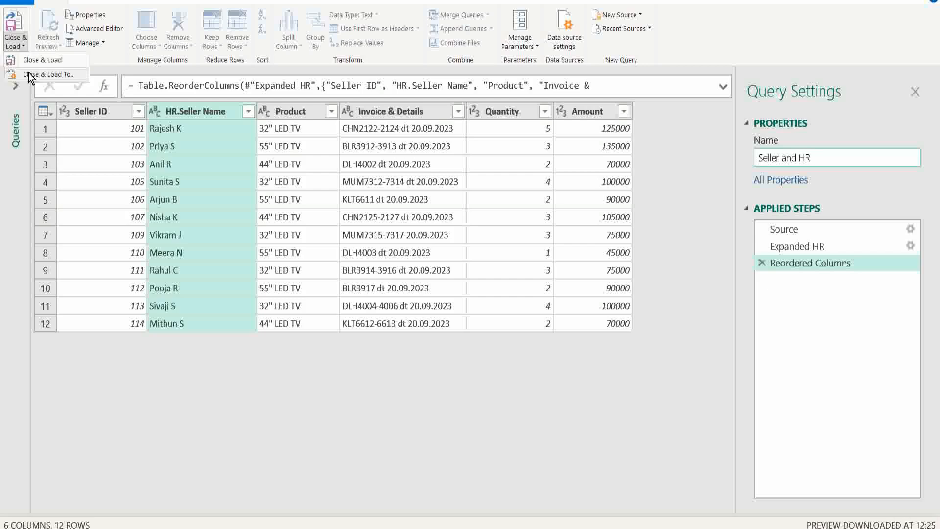
pyautogui.click(29, 75)
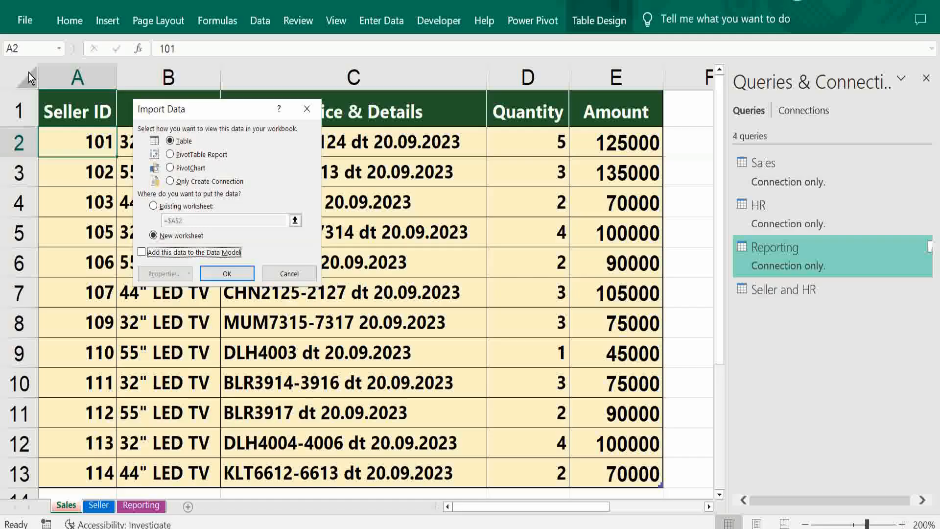
pyautogui.click(170, 182)
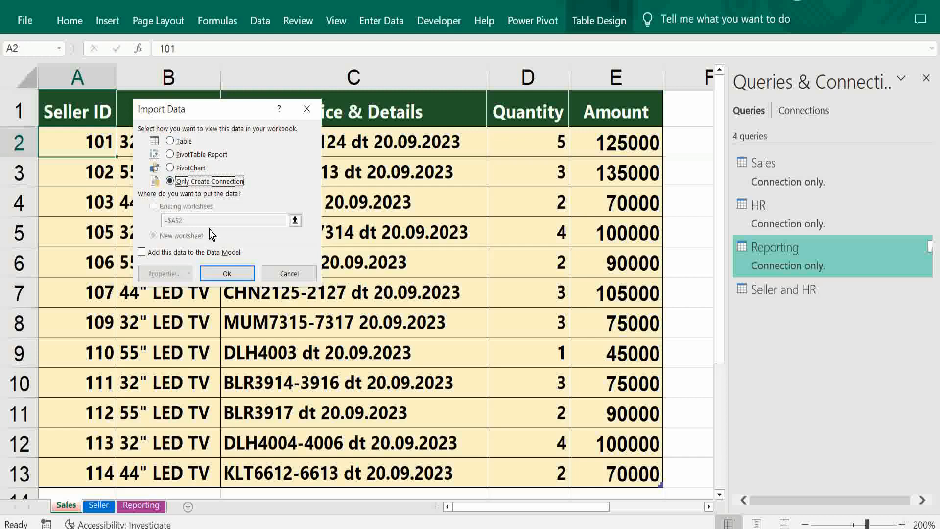
pyautogui.click(228, 276)
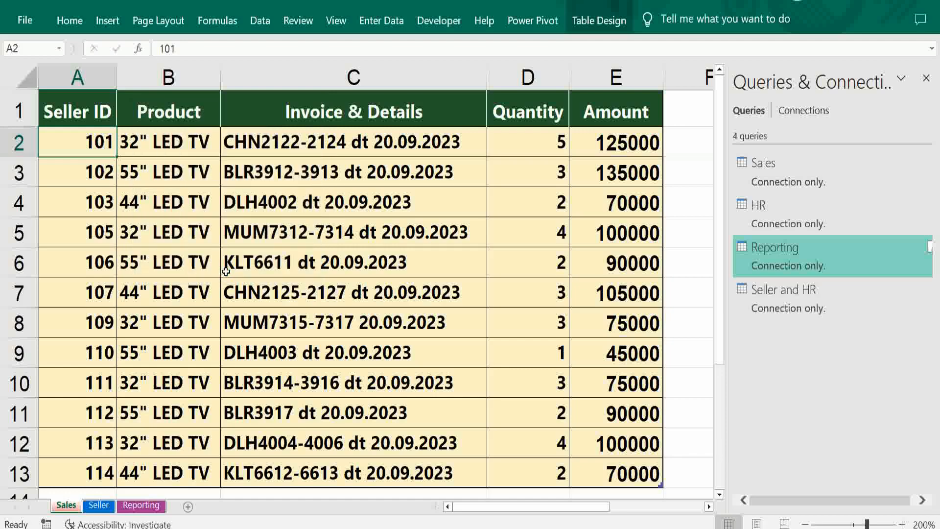
# - Merge the Seller and HR query with Reporting as the second table, matching on Seller ID with a Left Outer join
pyautogui.click(261, 20)
pyautogui.click(21, 83)
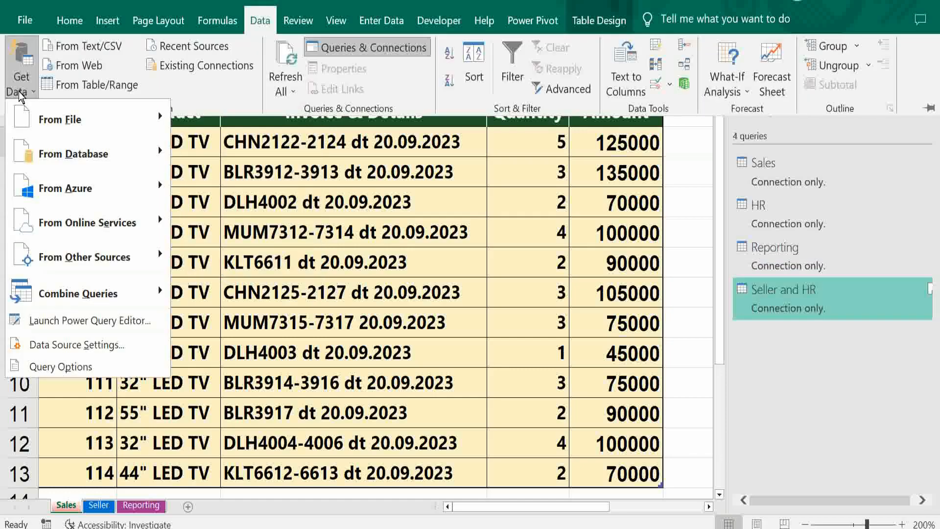
pyautogui.moveTo(49, 291)
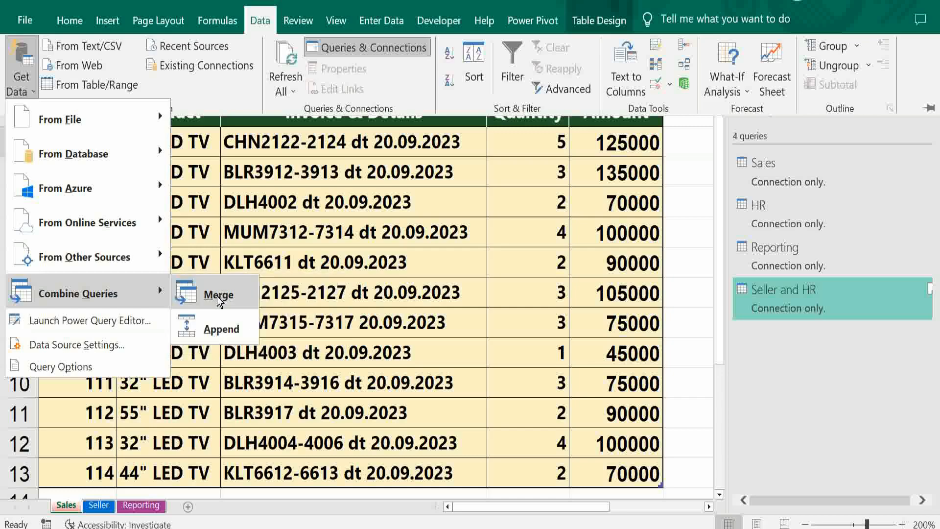
pyautogui.click(217, 296)
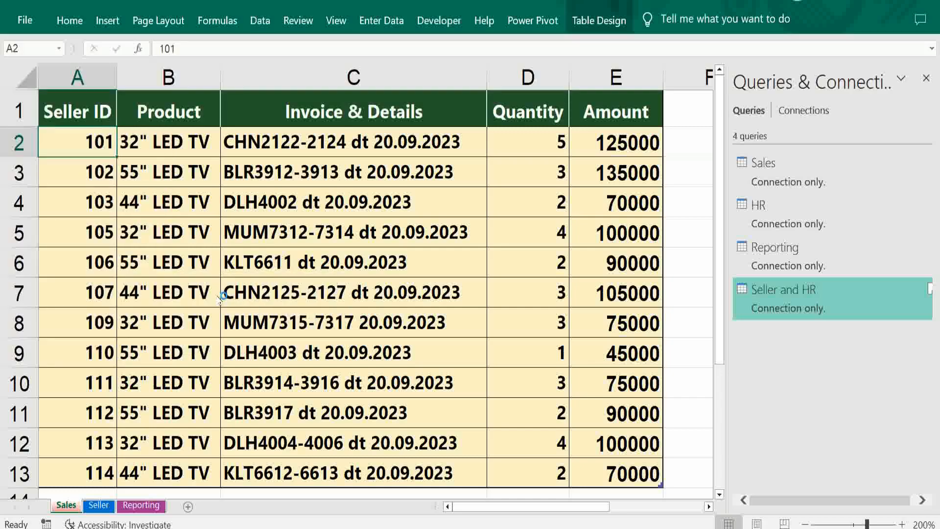
pyautogui.click(392, 104)
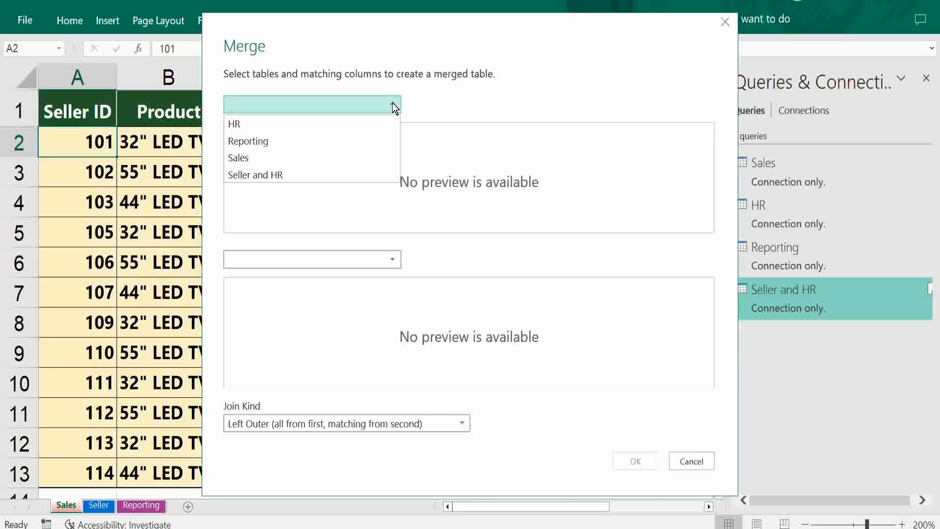
pyautogui.click(338, 174)
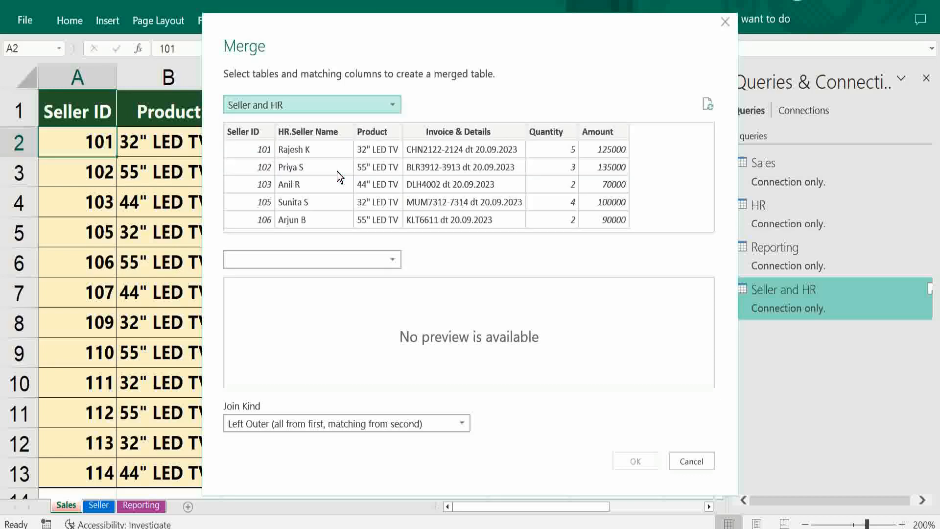
pyautogui.click(394, 263)
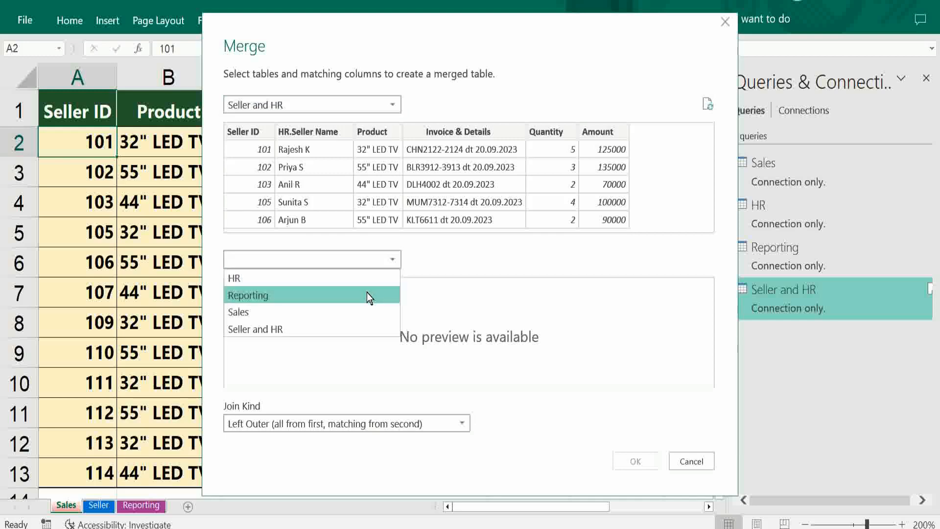
pyautogui.click(368, 296)
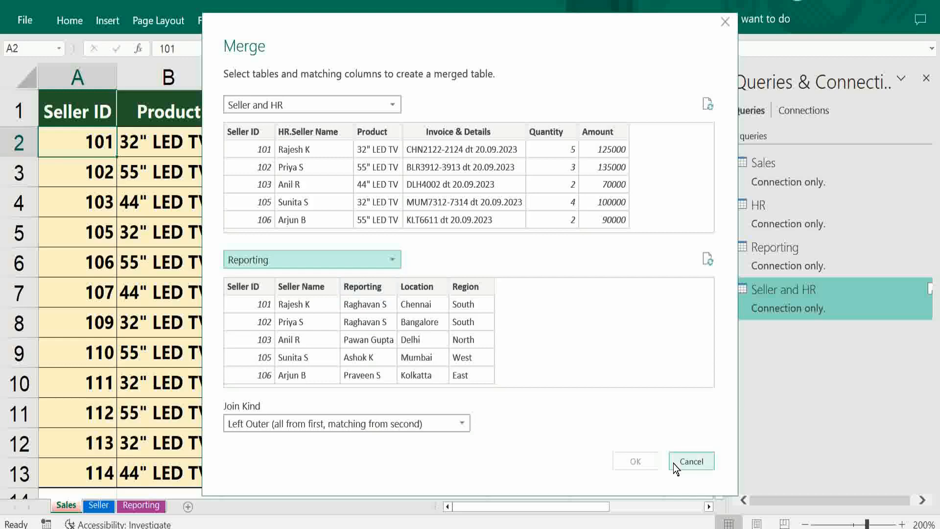
pyautogui.click(253, 131)
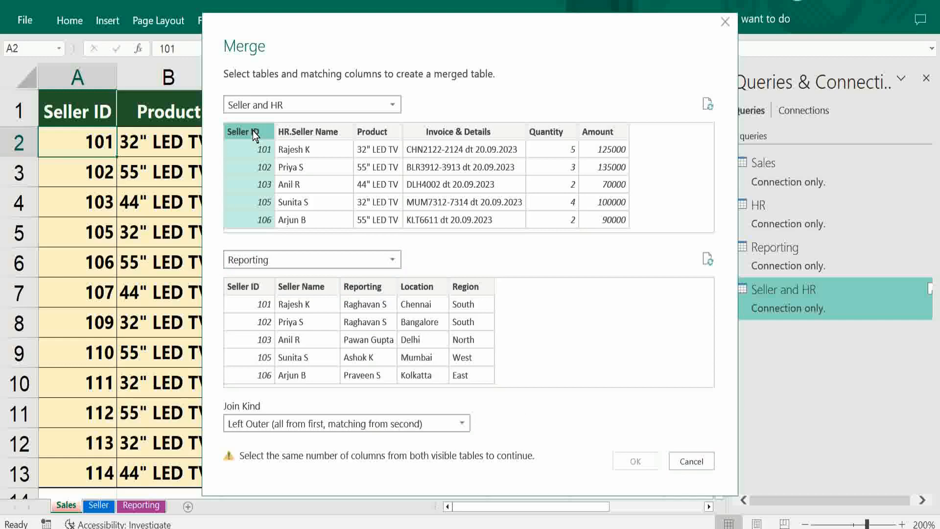
pyautogui.click(255, 287)
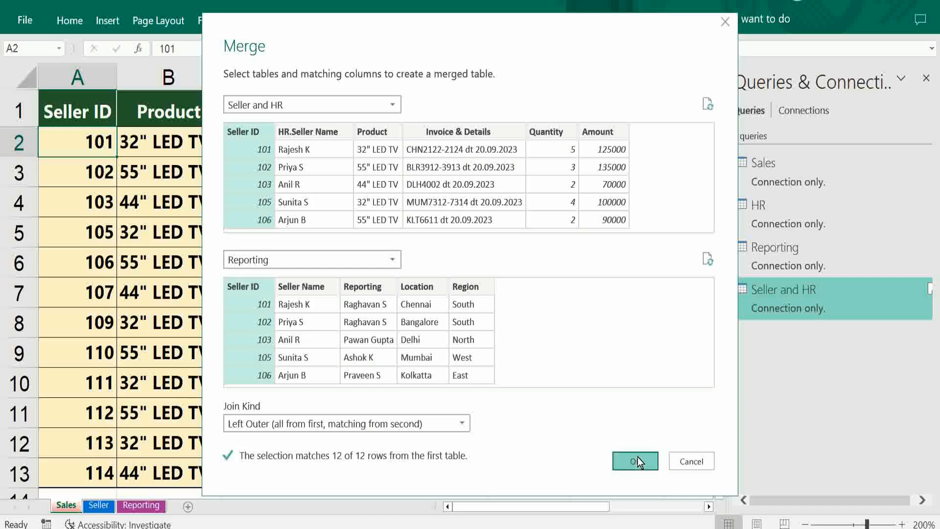
pyautogui.click(638, 458)
# - Expand the Reporting column to Reporting, Location and Region, and move these three columns directly after HR.Seller Name
pyautogui.click(714, 112)
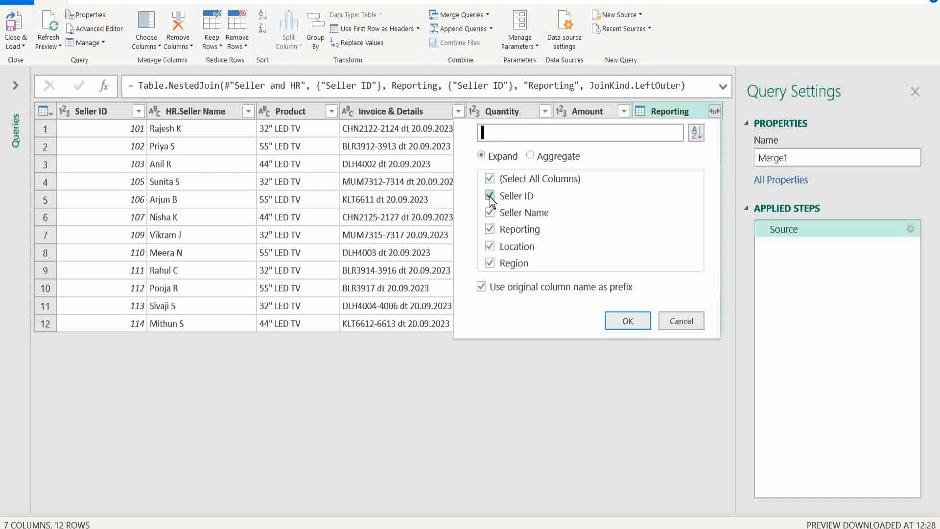
pyautogui.click(489, 178)
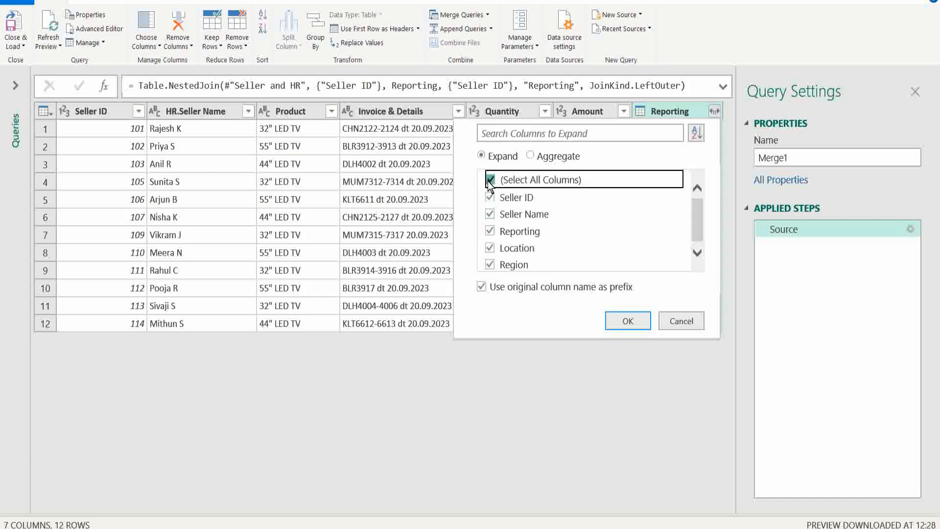
pyautogui.click(489, 248)
pyautogui.click(490, 265)
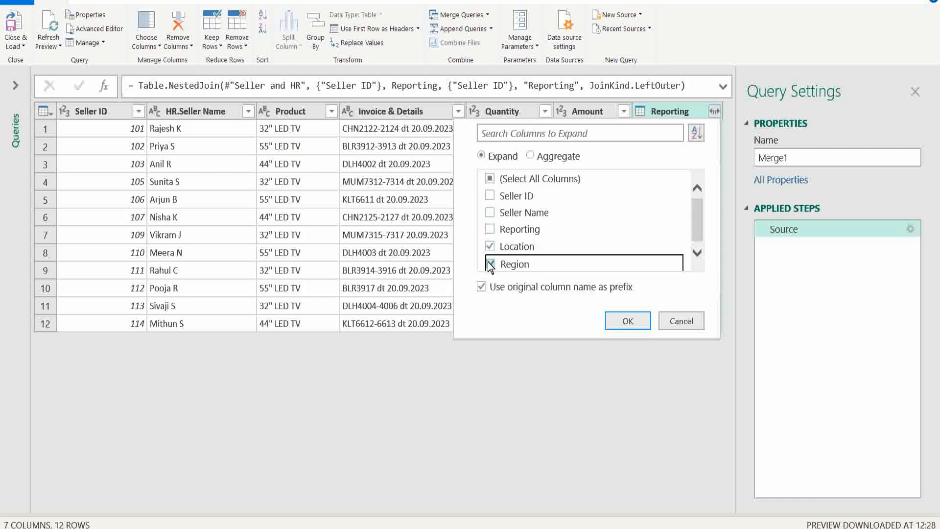
pyautogui.click(490, 229)
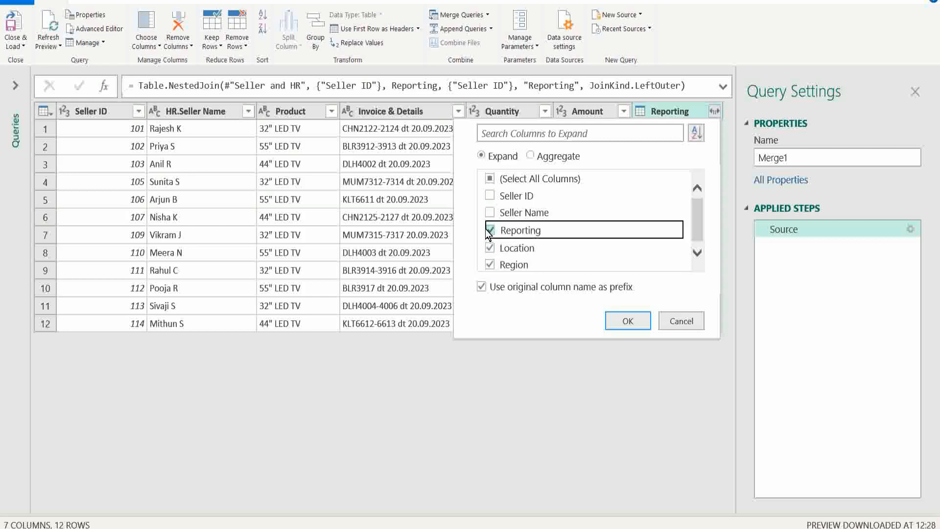
pyautogui.click(628, 322)
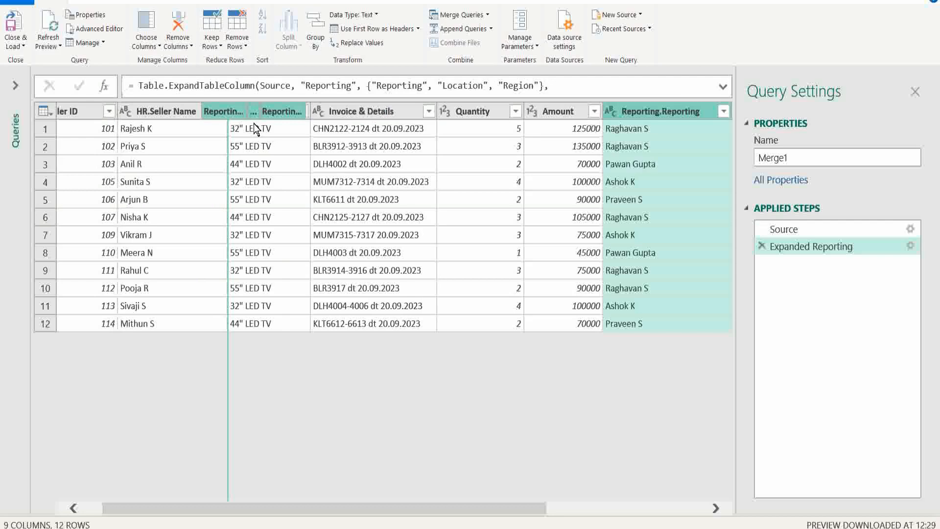
pyautogui.moveTo(254, 130); pyautogui.dragTo(253, 126)
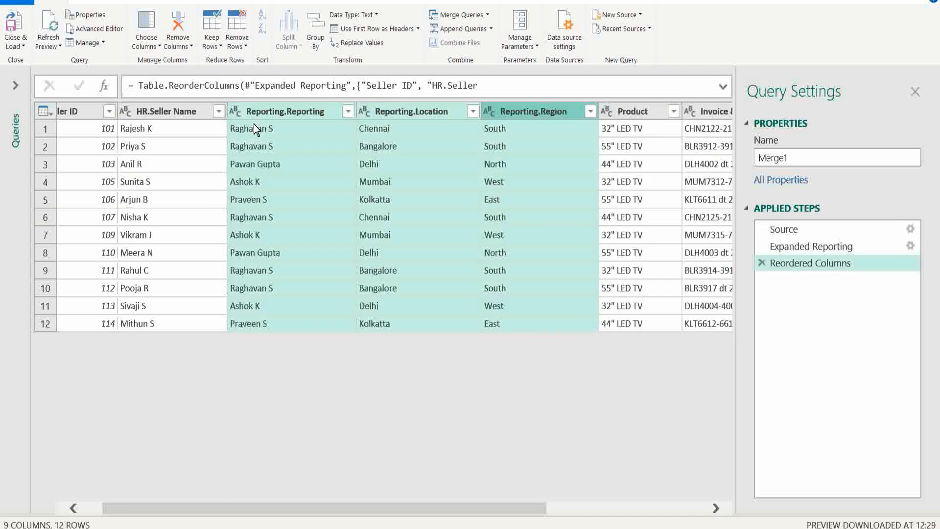
# - Close the query editor, load the final merged query into a new worksheet, and look through the table's columns
pyautogui.click(14, 43)
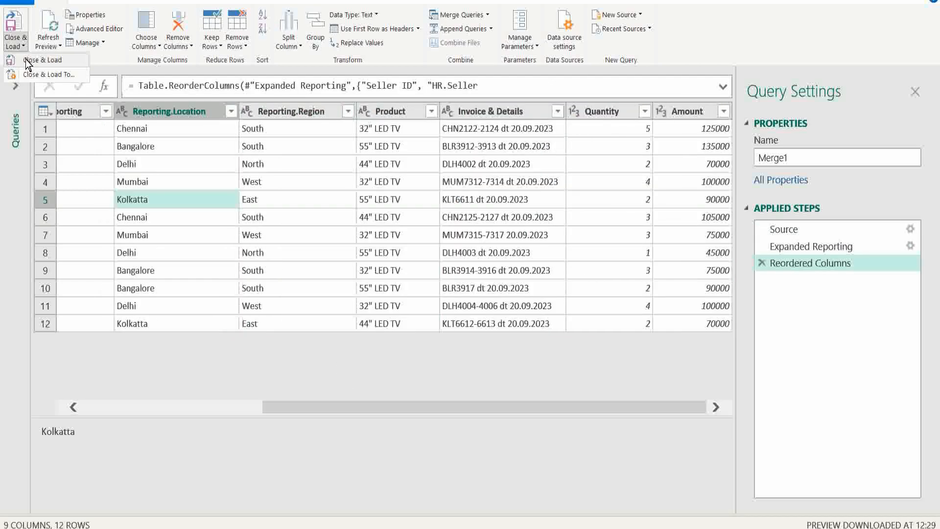
pyautogui.click(27, 61)
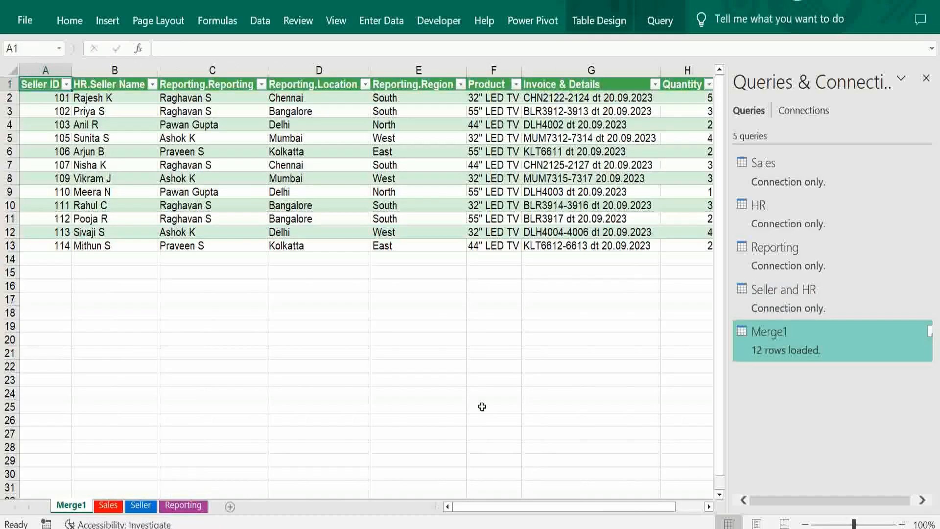
pyautogui.click(708, 508)
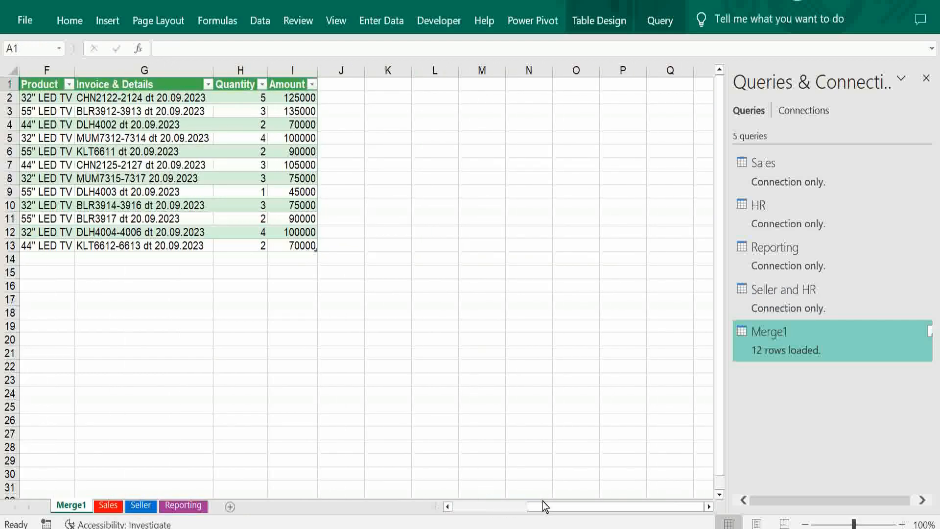
pyautogui.moveTo(543, 509); pyautogui.dragTo(450, 511)
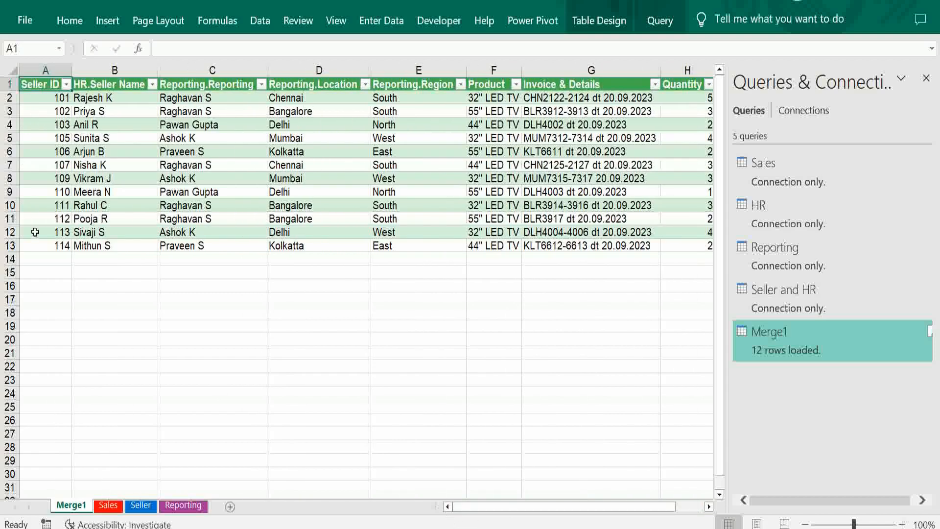